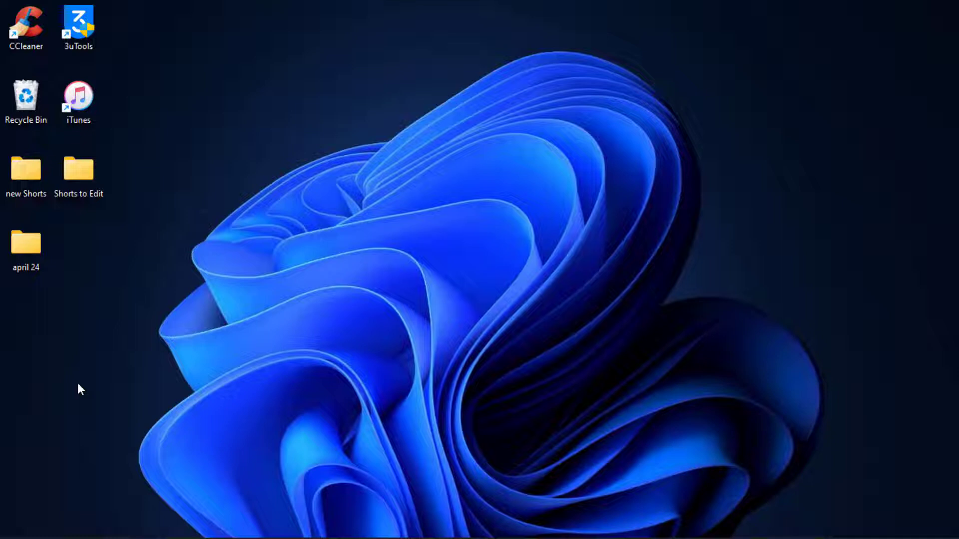
Launch Chrome from the taskbar and load the activision.com home page.
left_click(605, 524)
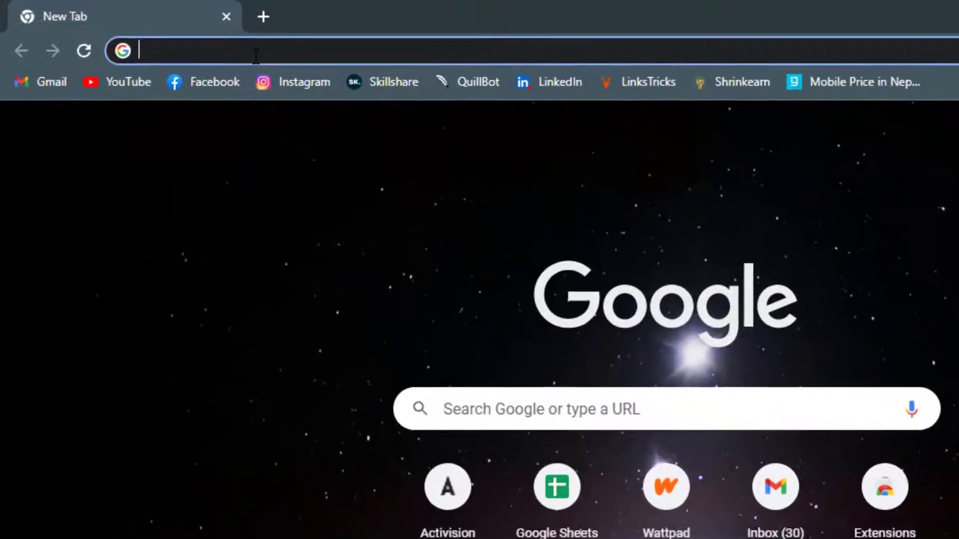
type("activision.com")
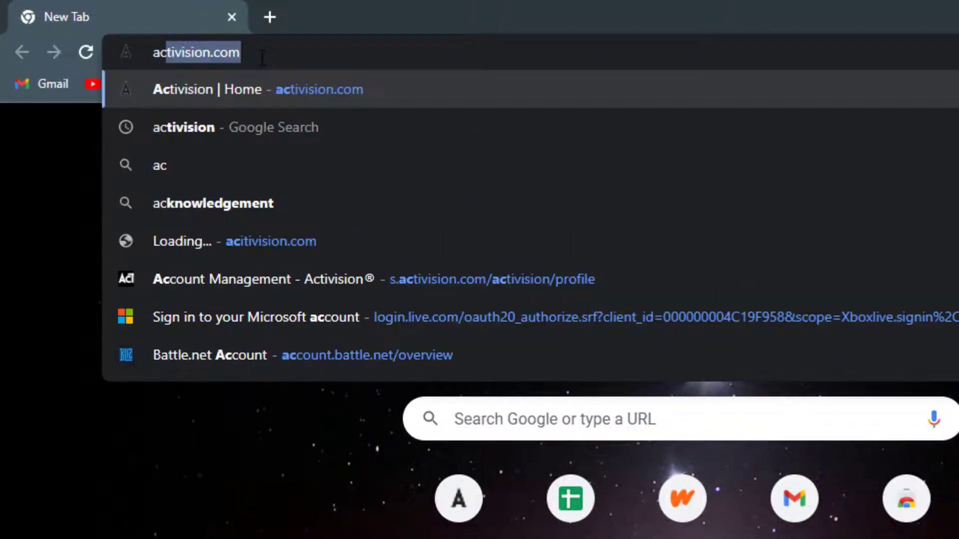
key("Return")
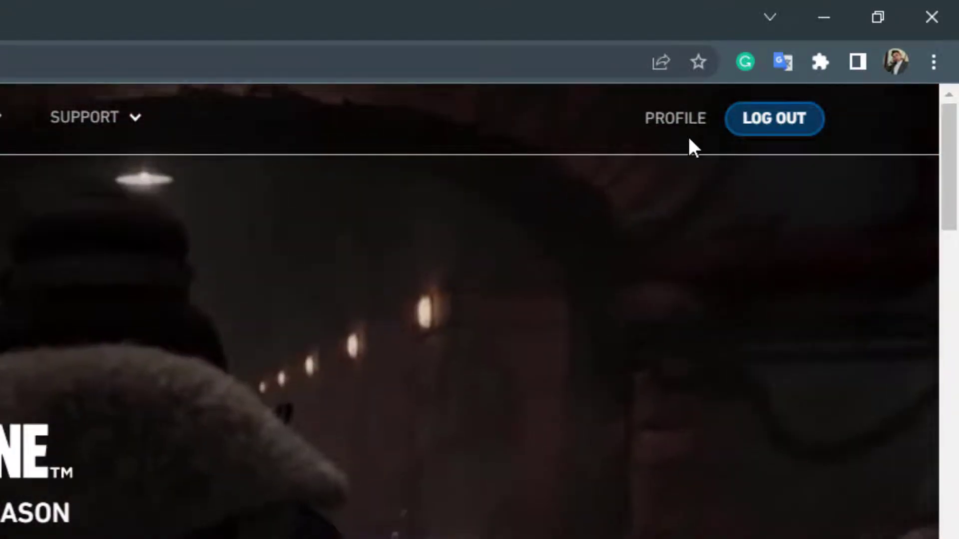
On the PROFILE page's PRIVACY & SECURITY tab, bring up the Deactivate Activision Account section.
left_click(690, 126)
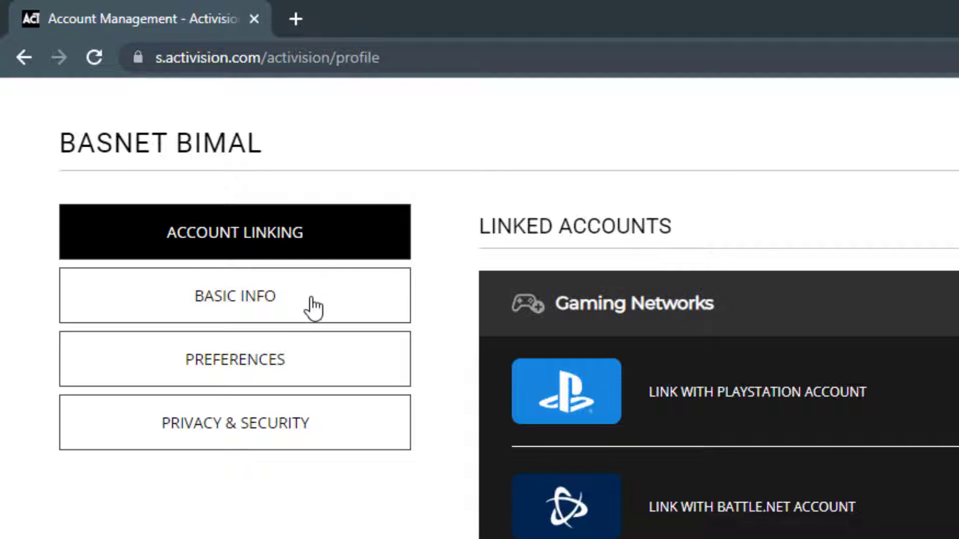
left_click(266, 432)
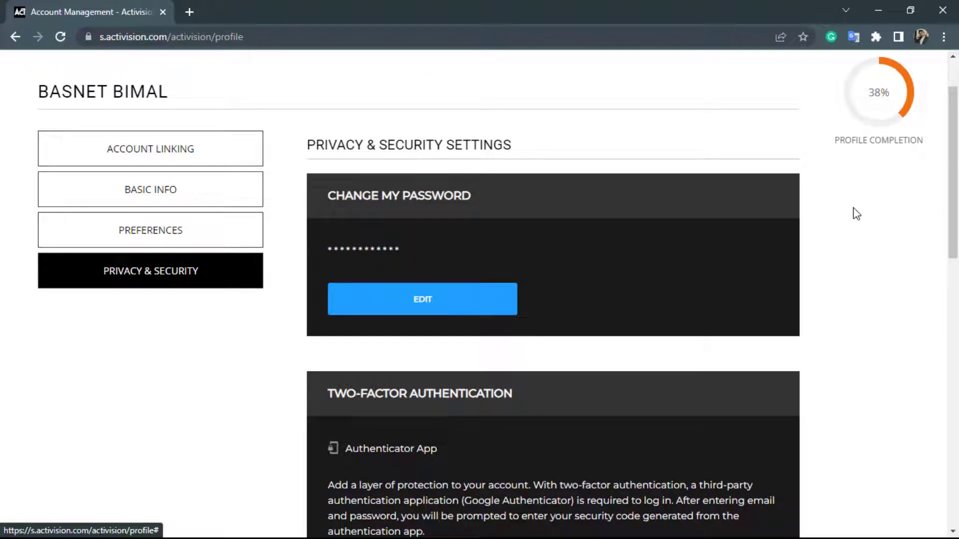
scroll(874, 250, "down", 10)
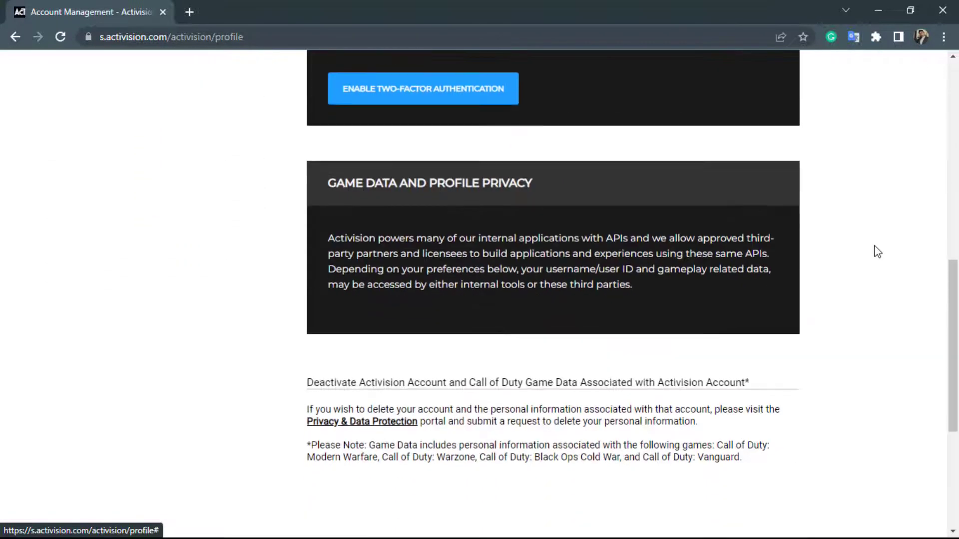
scroll(877, 252, "down", 4)
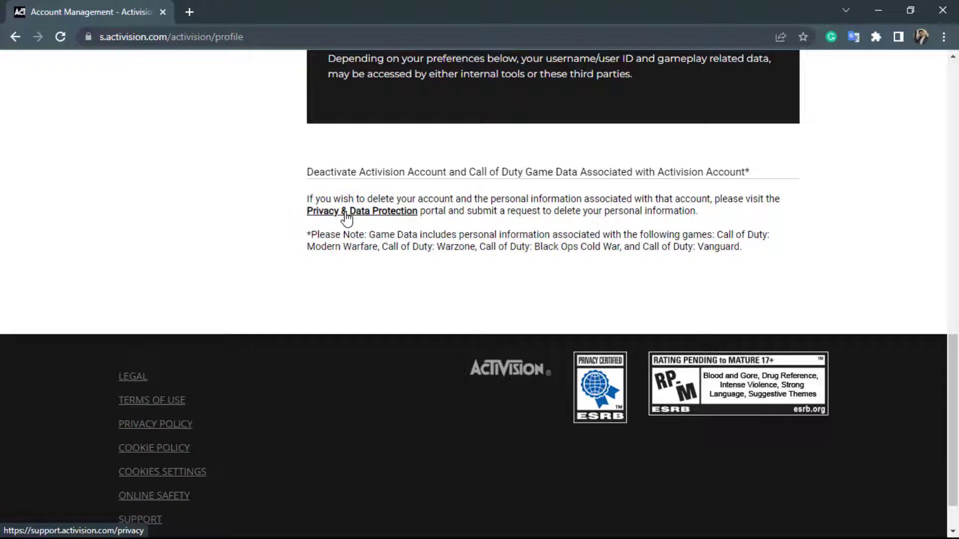
Open the Privacy & Data Protection portal, expand SUBMIT A NEW REQUEST, and reach Country of Residence.
left_click(347, 215)
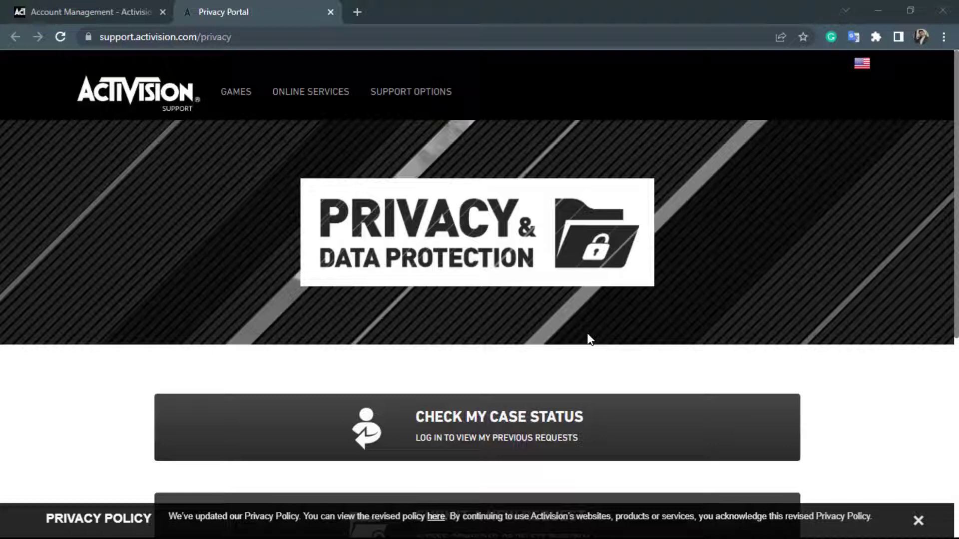
scroll(588, 340, "down", 4)
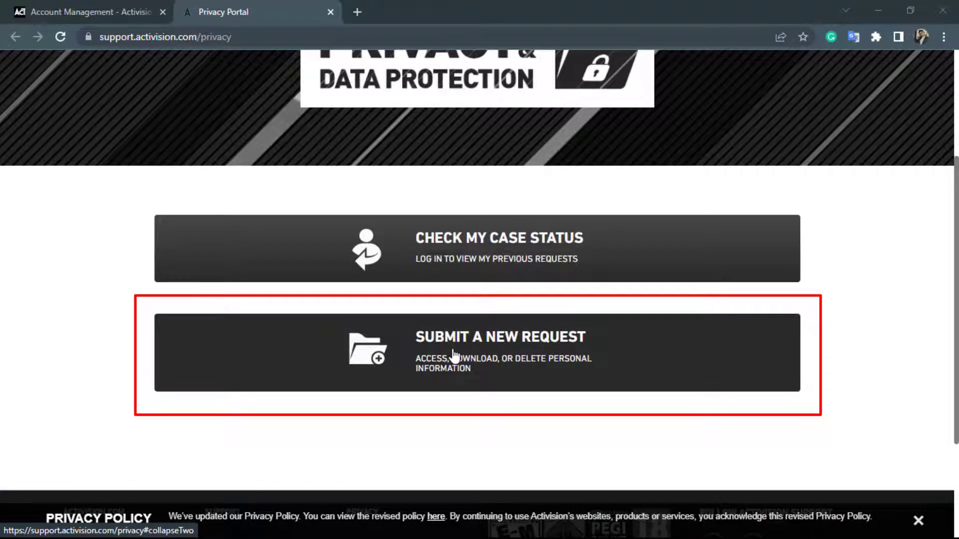
left_click(598, 358)
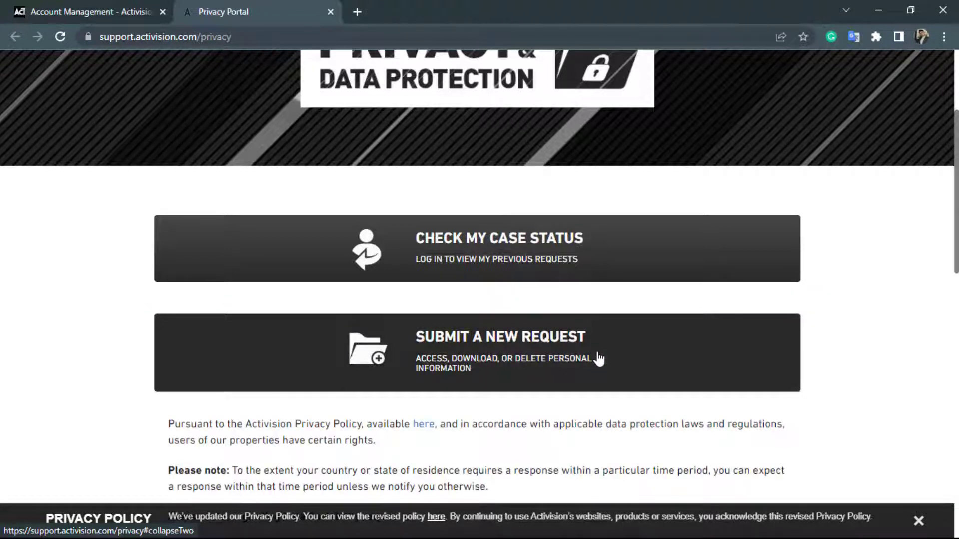
scroll(599, 359, "down", 4)
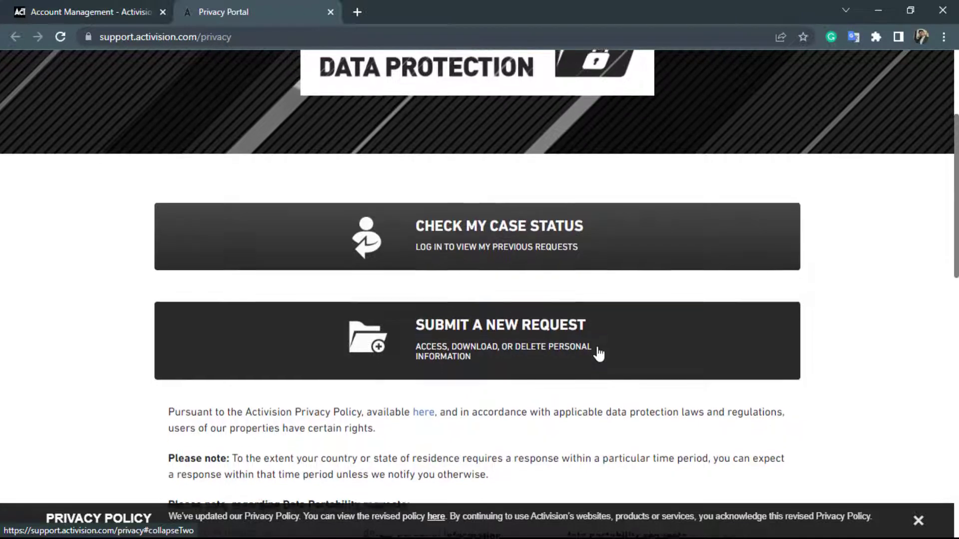
scroll(598, 355, "down", 5)
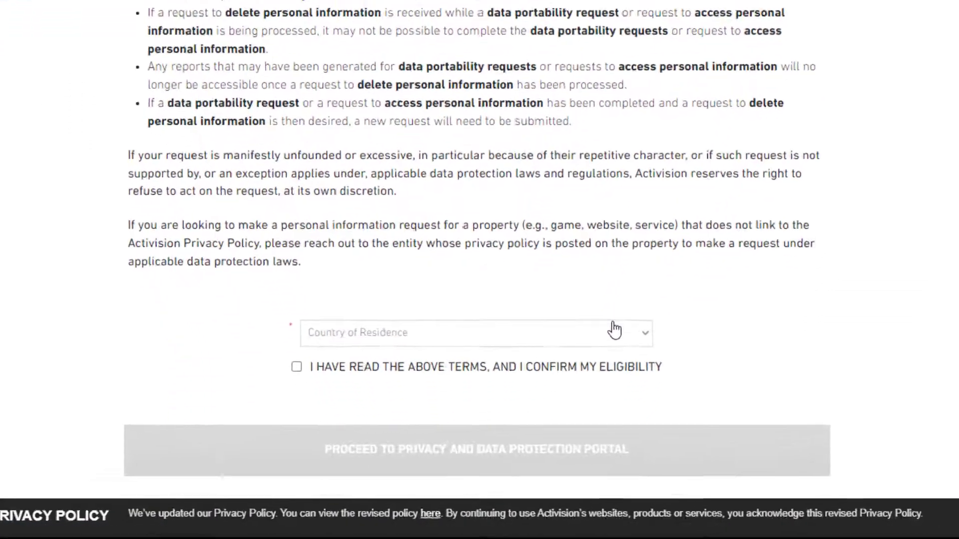
scroll(615, 329, "down", 1)
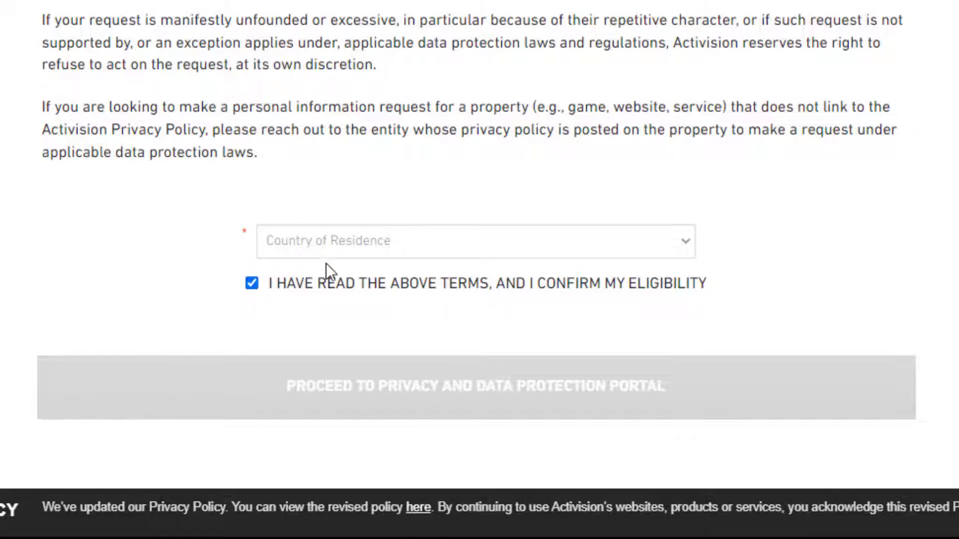
Choose Nepal as Country of Residence and proceed to the Privacy and Data Protection Portal.
left_click(380, 245)
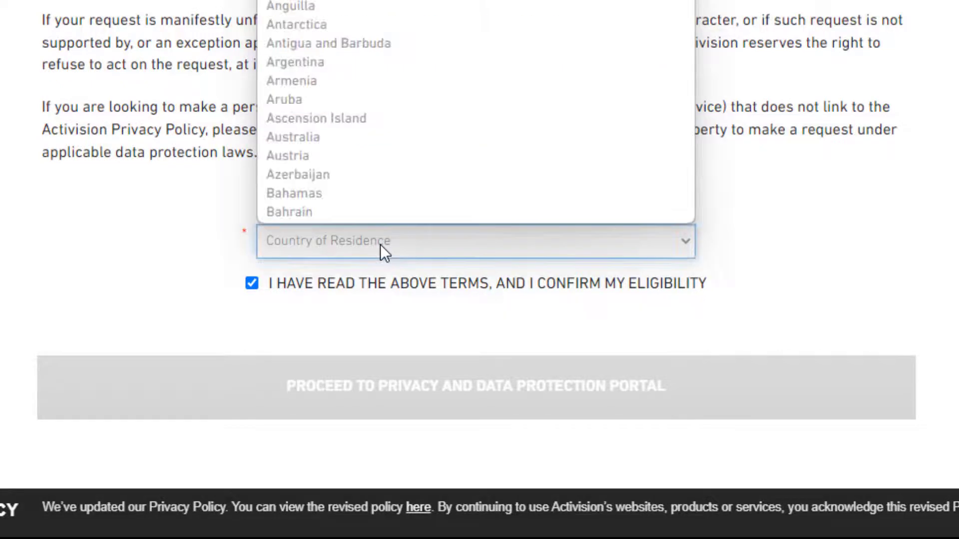
type("ne")
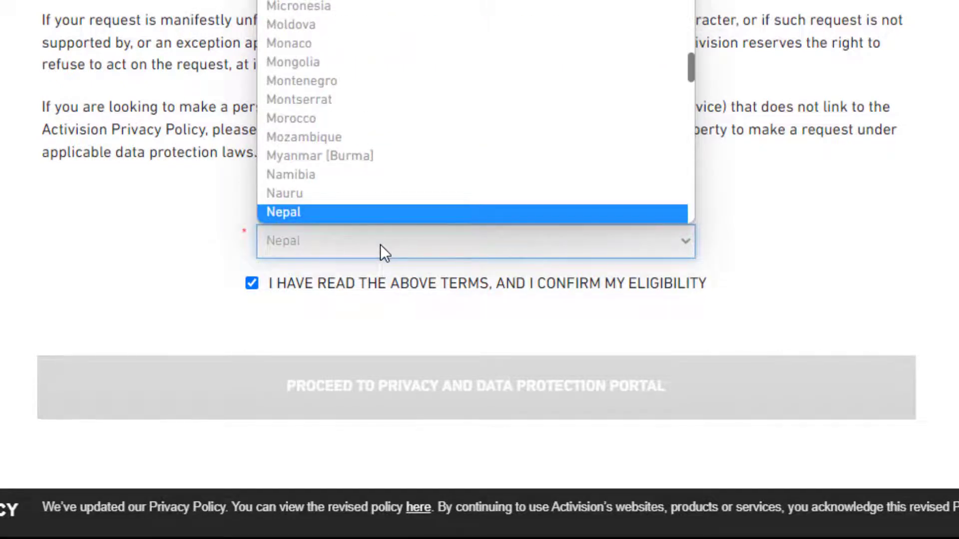
key("Return")
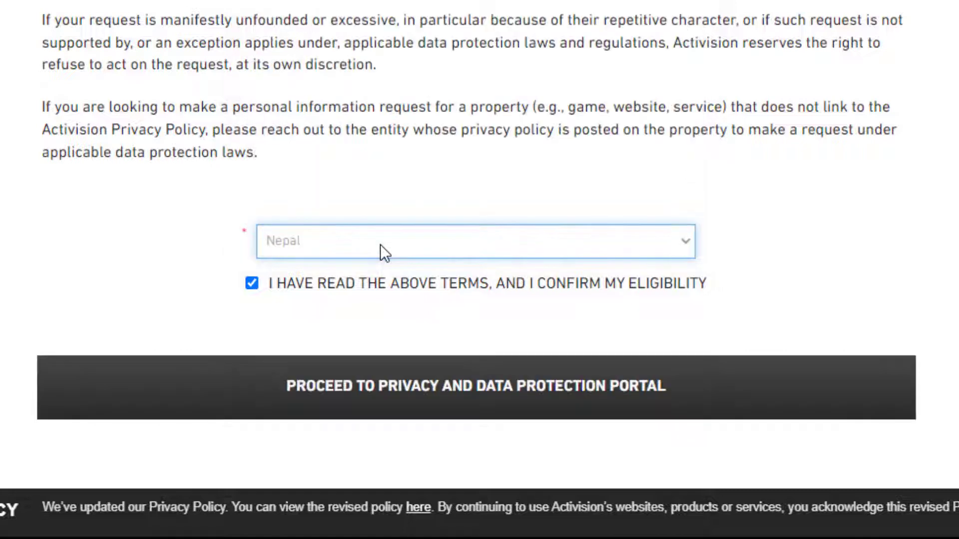
scroll(379, 244, "down", 1)
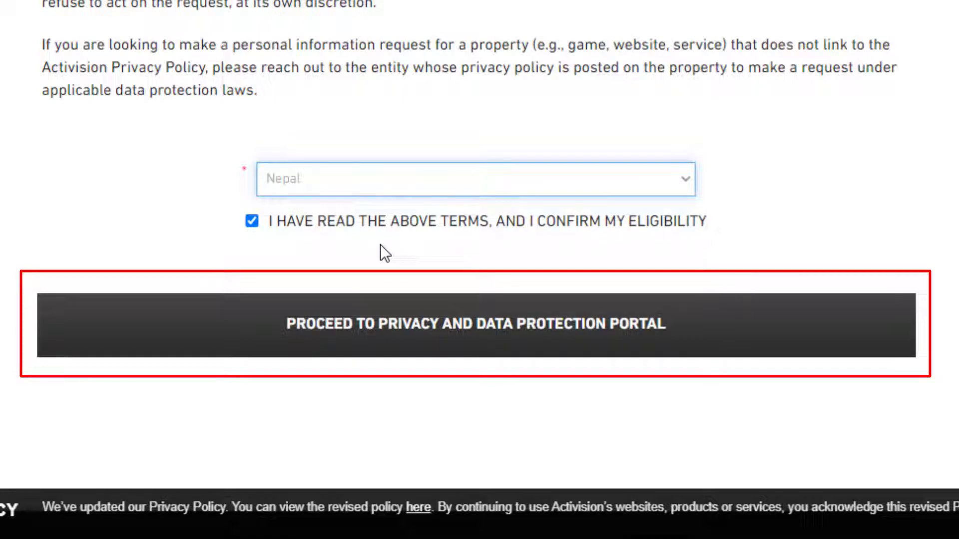
left_click(398, 341)
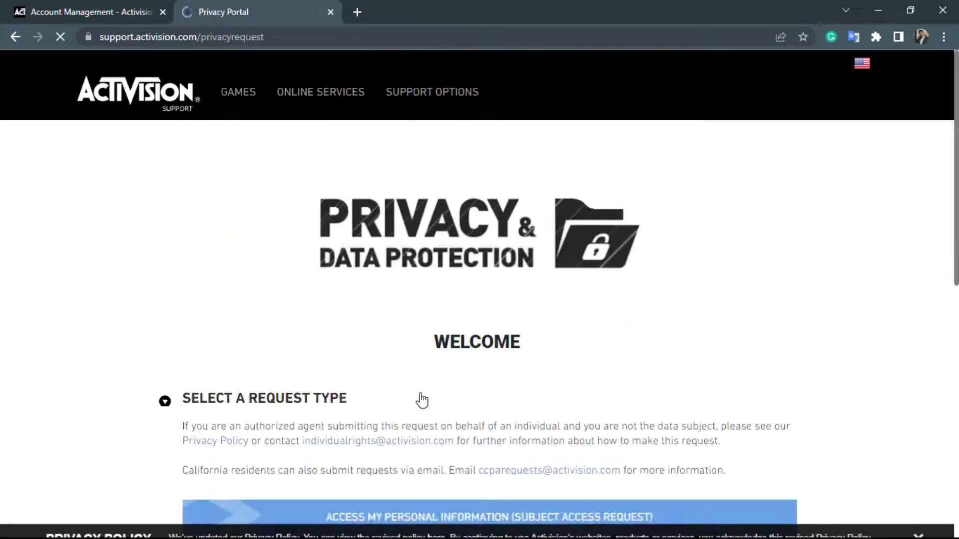
Pick the red 'Delete My Personal Information (Right to Erasure)' request type on the portal.
scroll(422, 399, "down", 1)
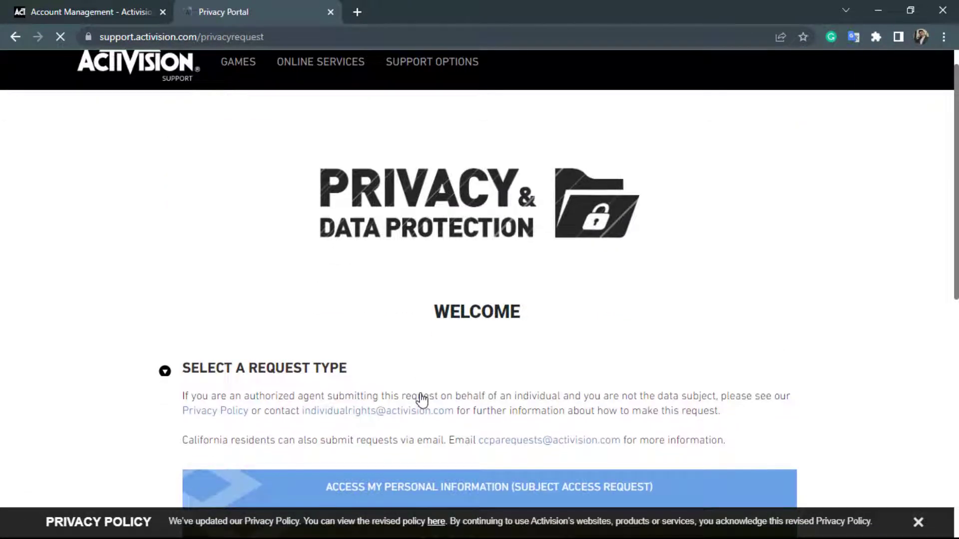
scroll(422, 400, "down", 3)
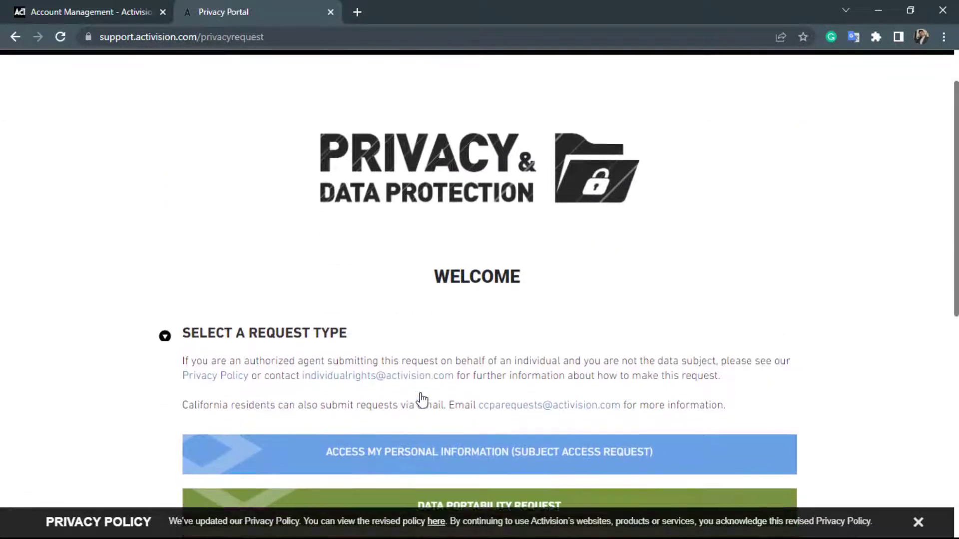
scroll(422, 399, "down", 2)
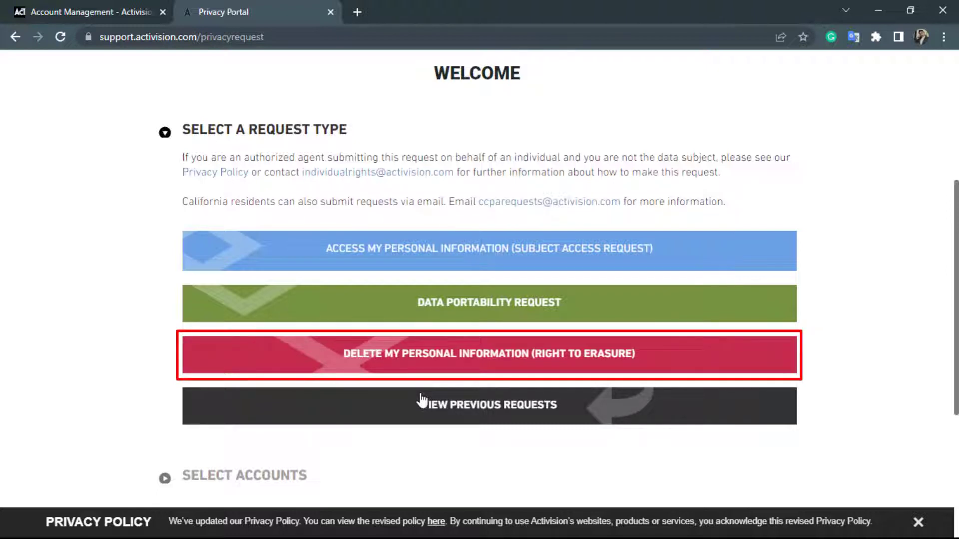
left_click(438, 369)
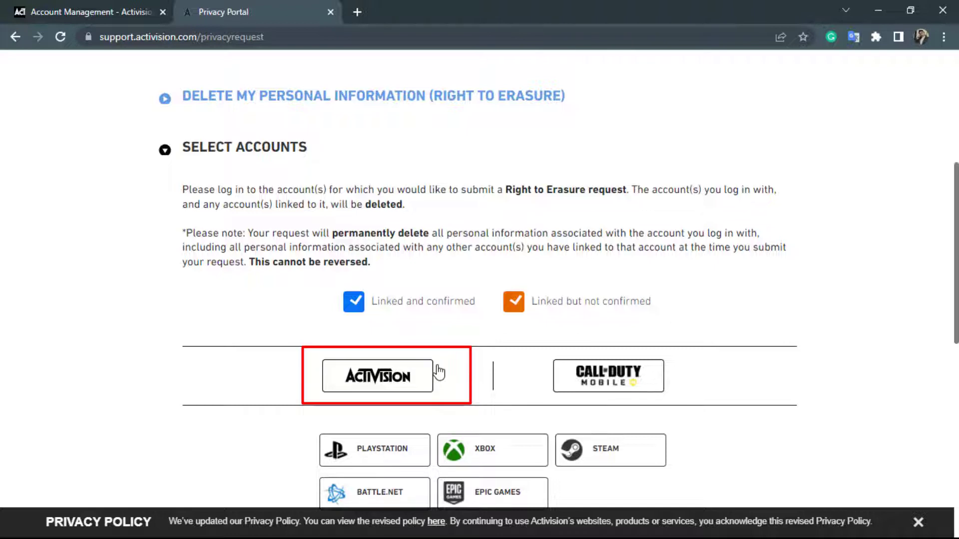
Log in to the Activision account with its e-mail and password to link it for erasure.
left_click(407, 383)
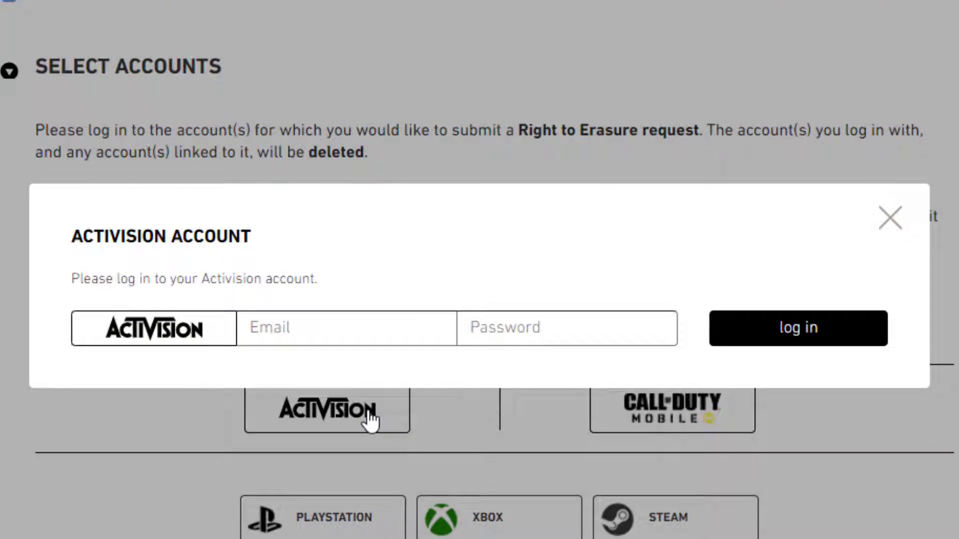
left_click(301, 320)
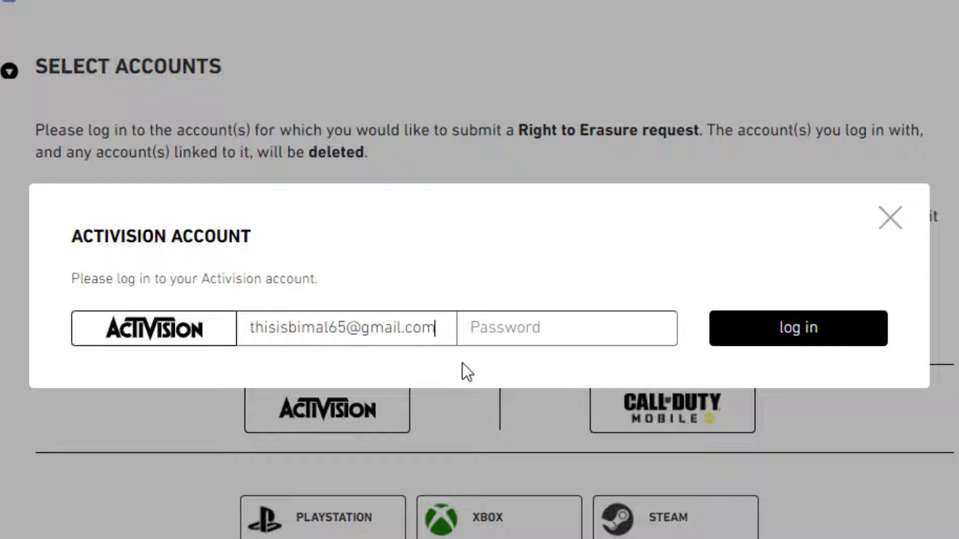
left_click(512, 335)
type("••••••••••")
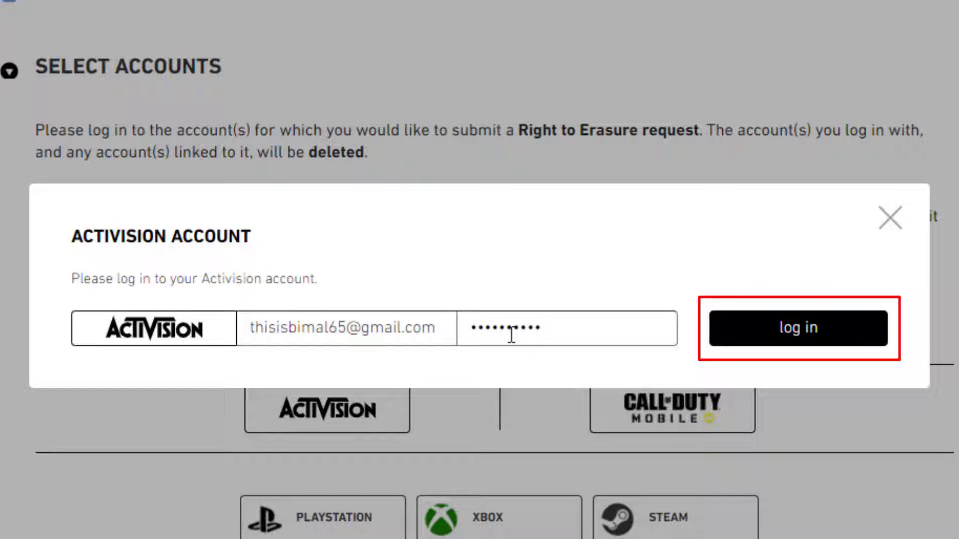
left_click(795, 329)
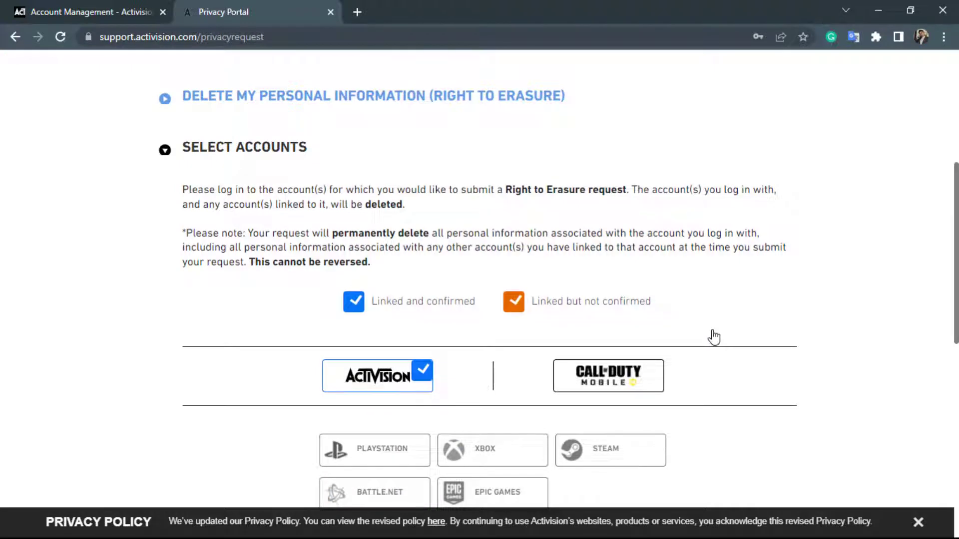
Accept Activision's Terms of Use and submit the 'Delete My Personal Information (Right to Erasure)' request.
scroll(714, 337, "down", 5)
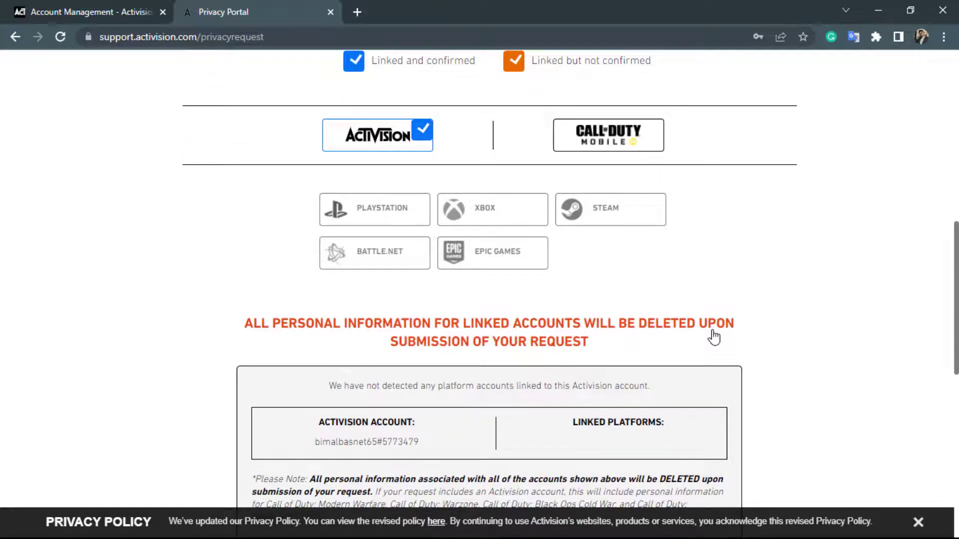
scroll(715, 337, "down", 1)
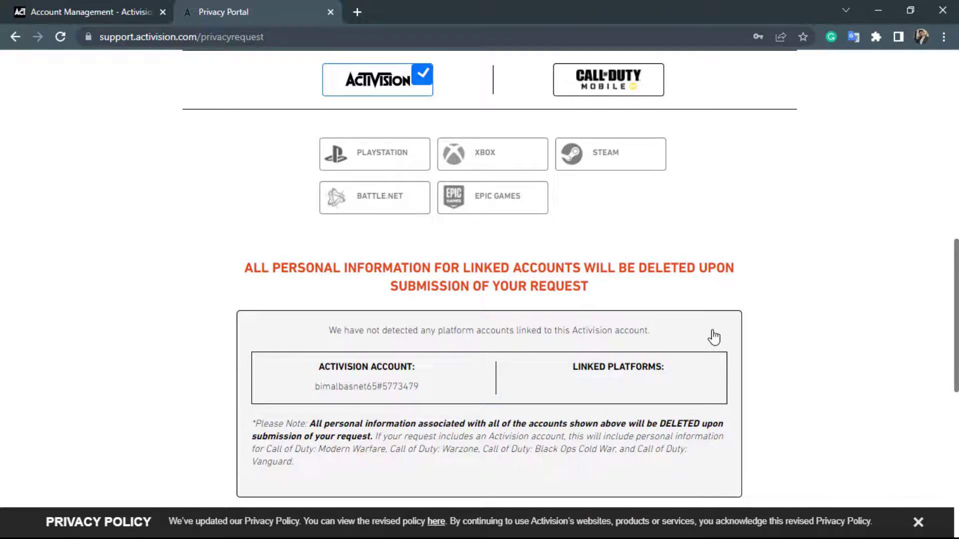
scroll(714, 337, "down", 3)
scroll(715, 338, "down", 1)
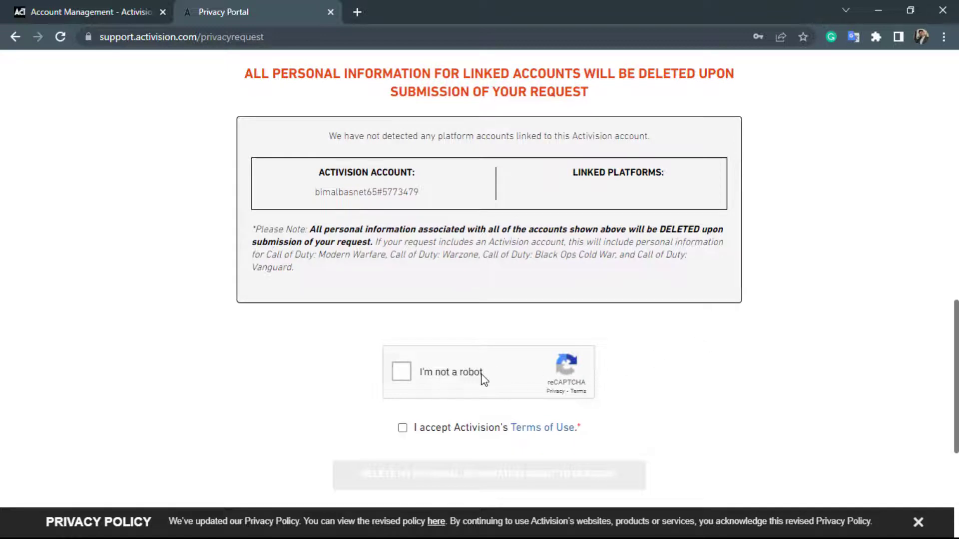
scroll(389, 375, "down", 5)
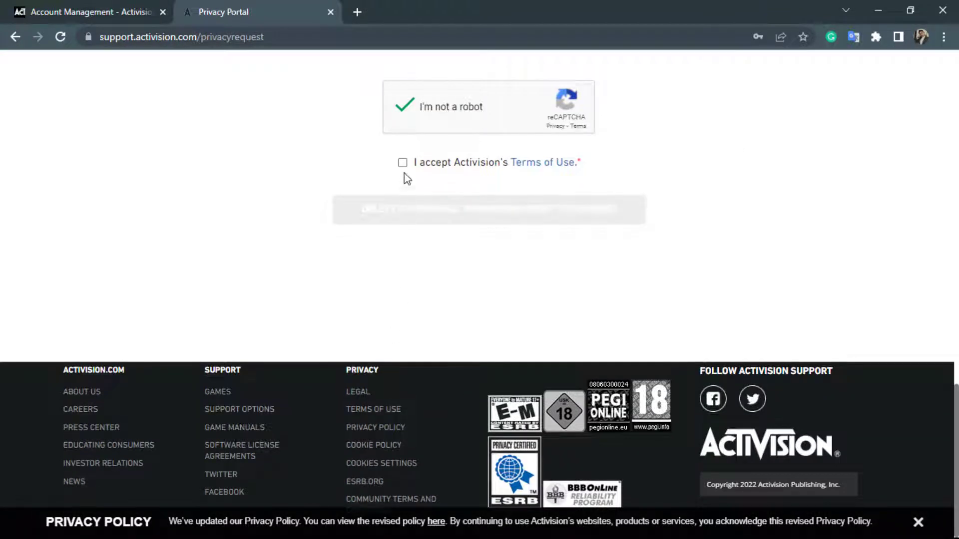
left_click(403, 164)
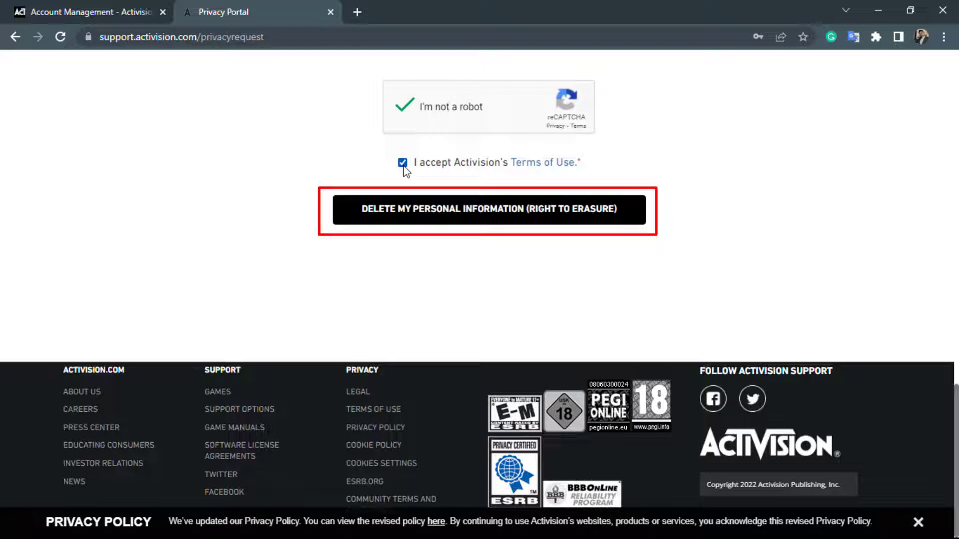
left_click(425, 215)
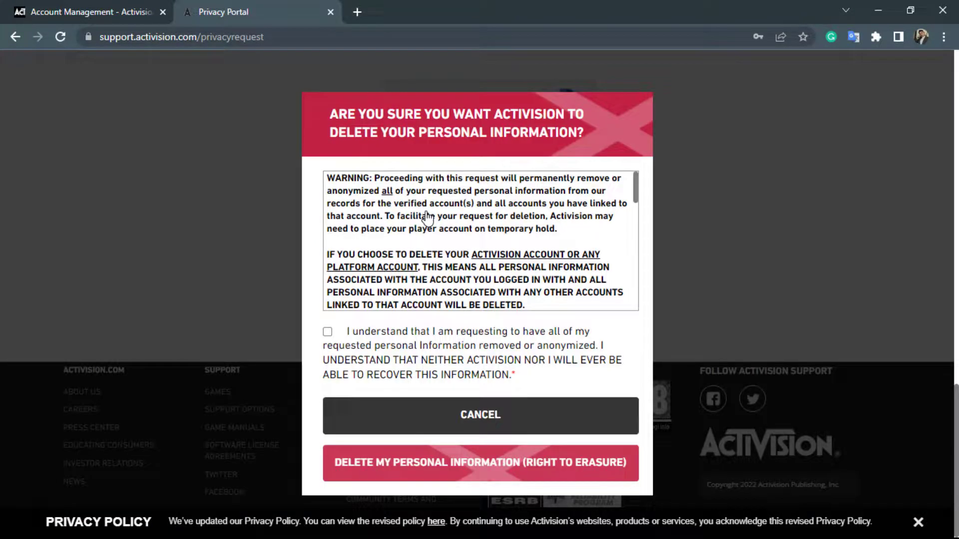
Tick 'I understand…' in the 'Are you sure' dialog and confirm the erasure.
scroll(427, 215, "down", 1)
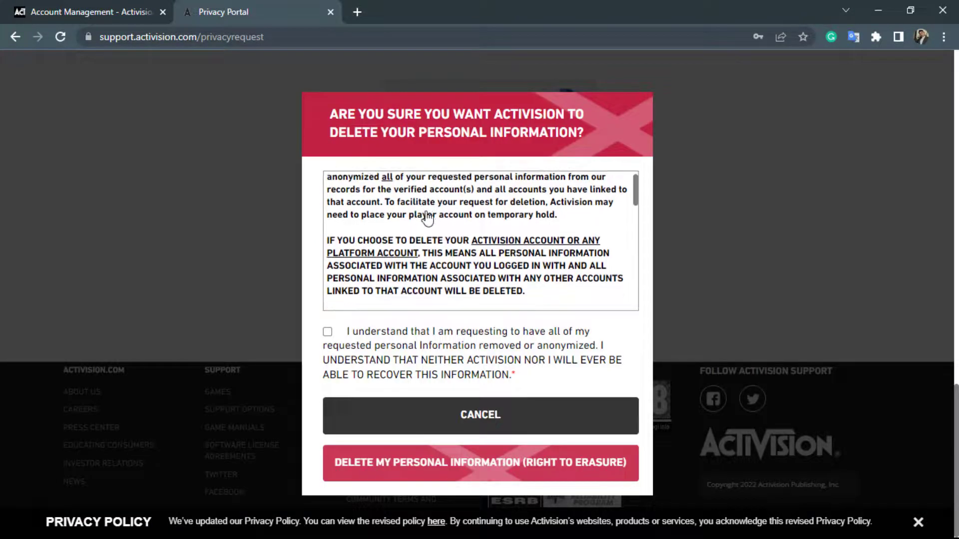
left_click(327, 332)
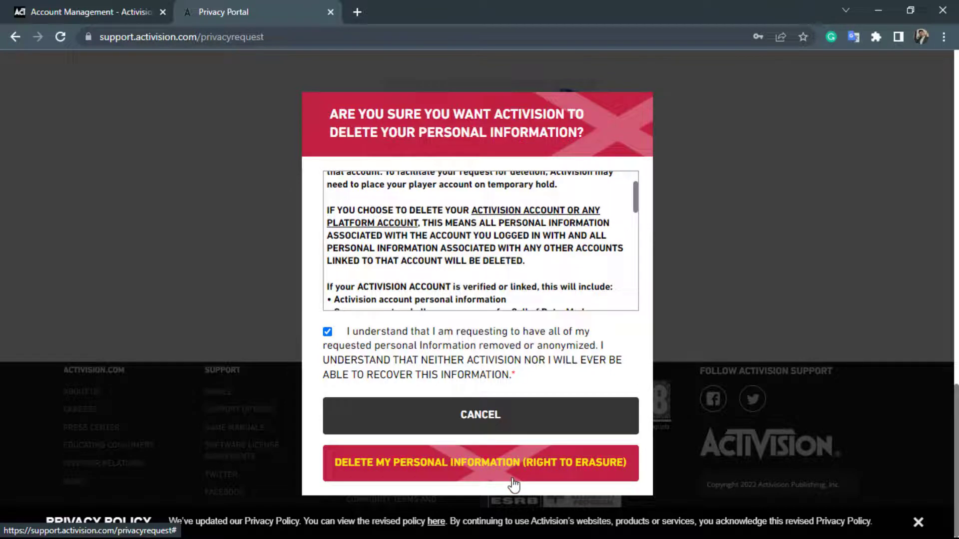
left_click(533, 480)
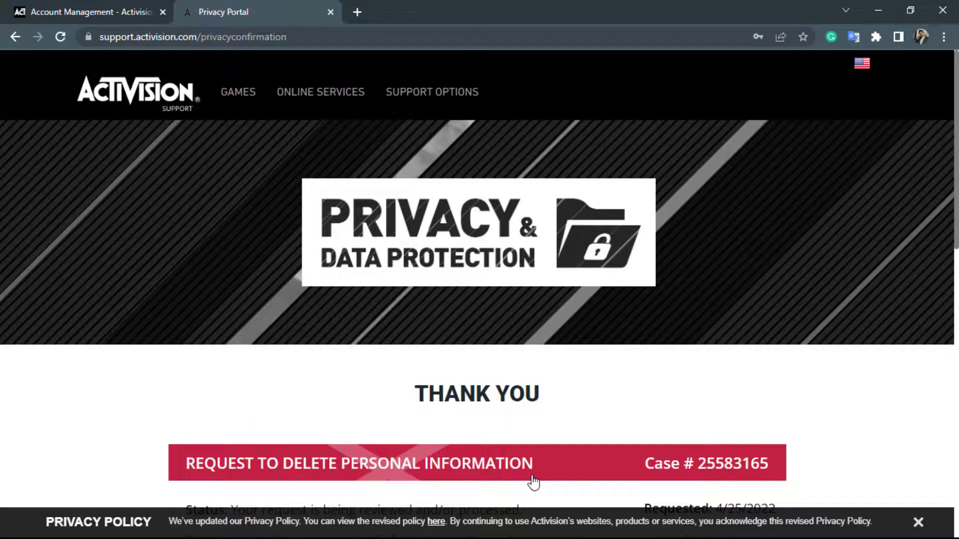
Scroll the Thank You page to view the case number and request status.
scroll(533, 482, "down", 5)
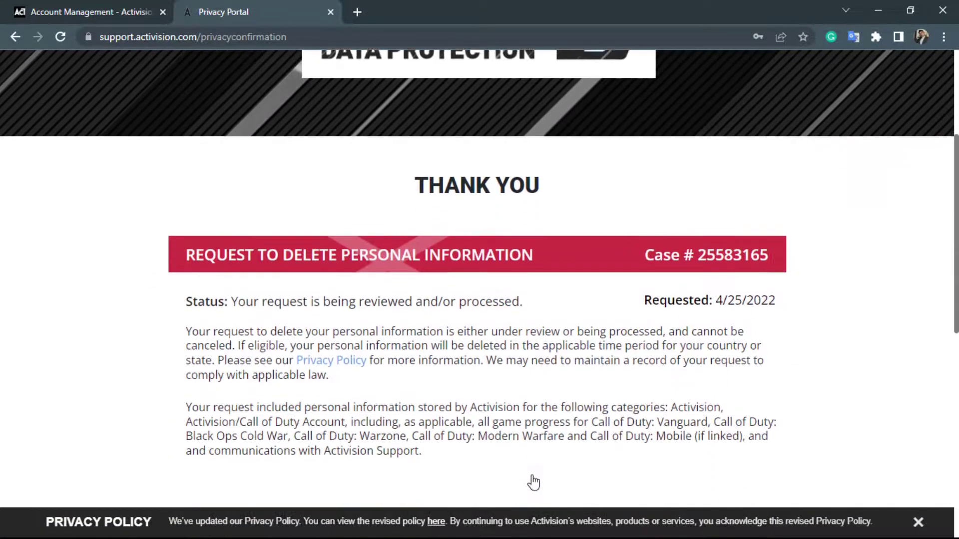